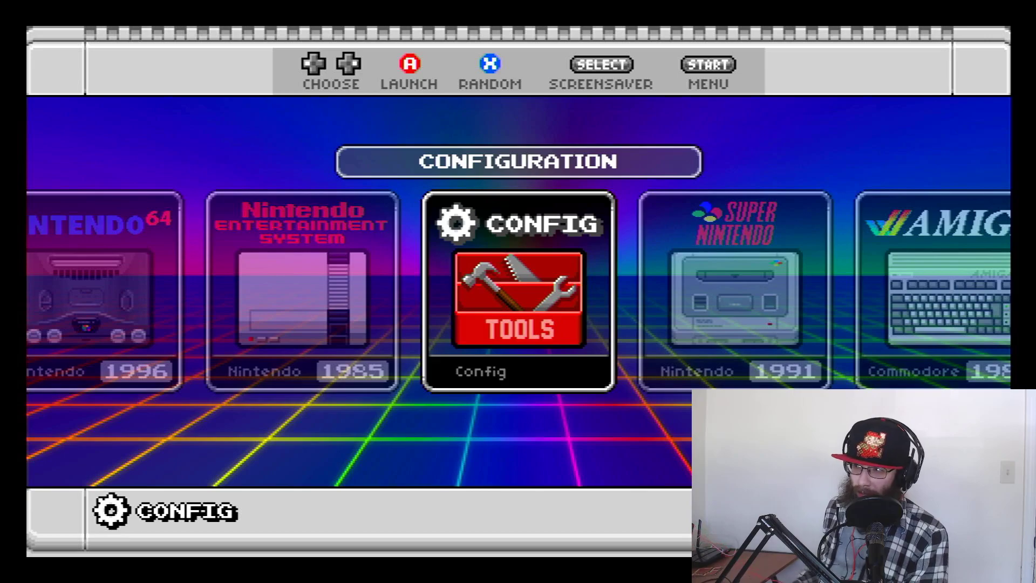
In UI Settings, change the Theme Set from SNES-Mini to CARBON and exit the menus.
{"action": "key", "text": "Return"}
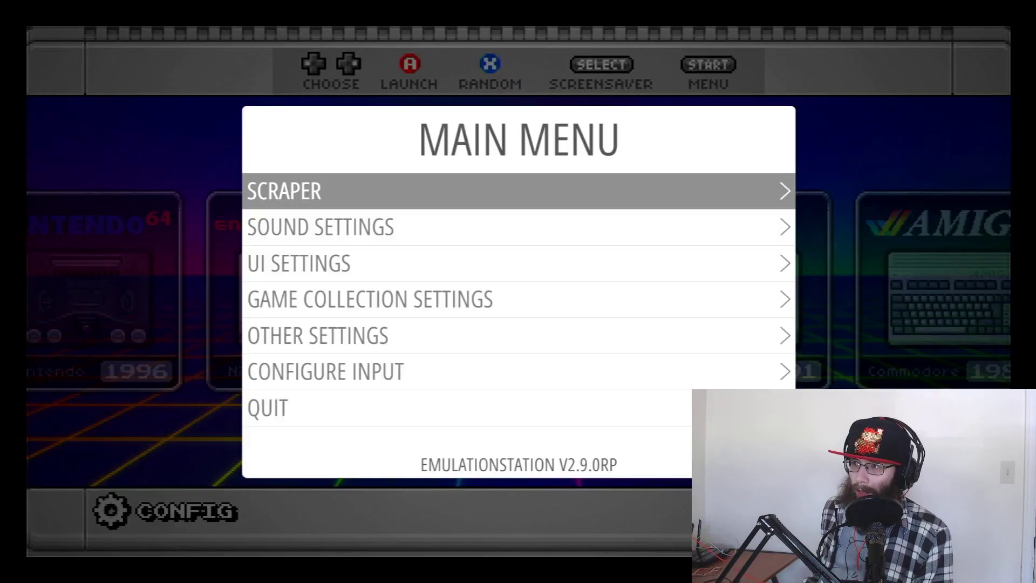
{"action": "key", "text": "Down"}
{"action": "key", "text": "Down"}
{"action": "key", "text": "Return"}
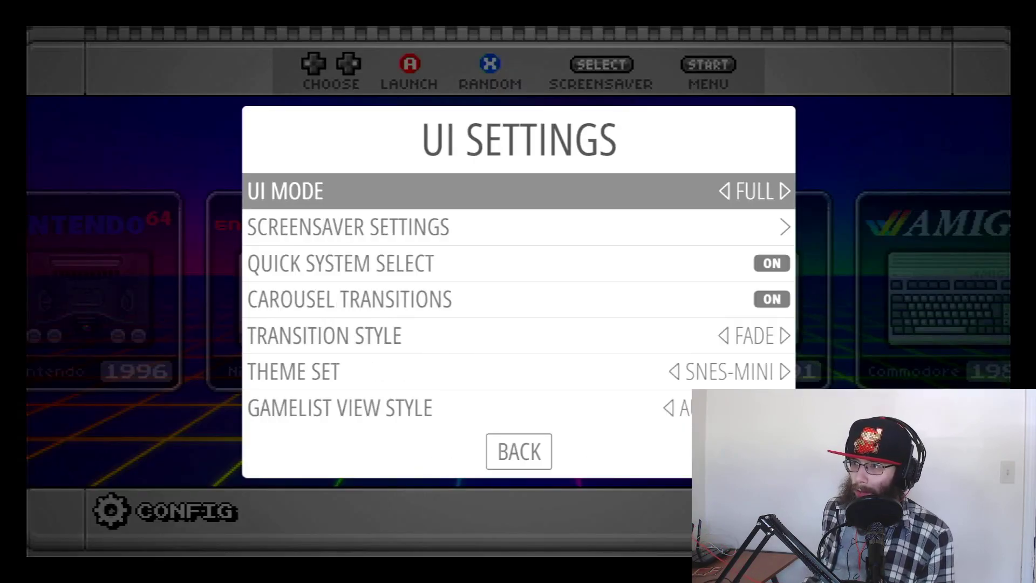
{"action": "key", "text": "Down"}
{"action": "key", "text": "Down"}
{"action": "key", "text": "Down"}
{"action": "key", "text": "Down"}
{"action": "key", "text": "Down"}
{"action": "key", "text": "Down"}
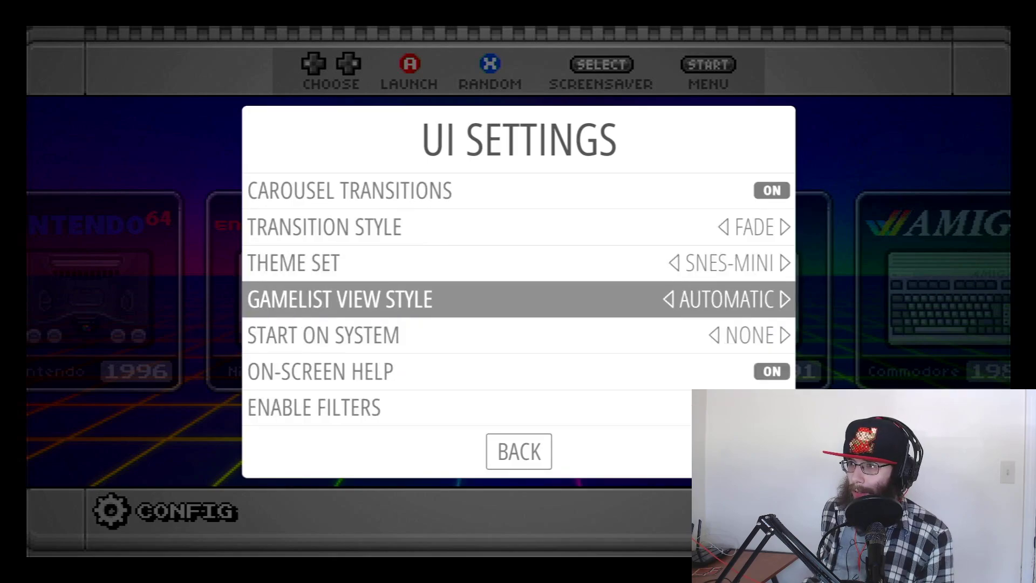
{"action": "key", "text": "Up"}
{"action": "key", "text": "Return"}
{"action": "key", "text": "Up"}
{"action": "key", "text": "Up"}
{"action": "key", "text": "Return"}
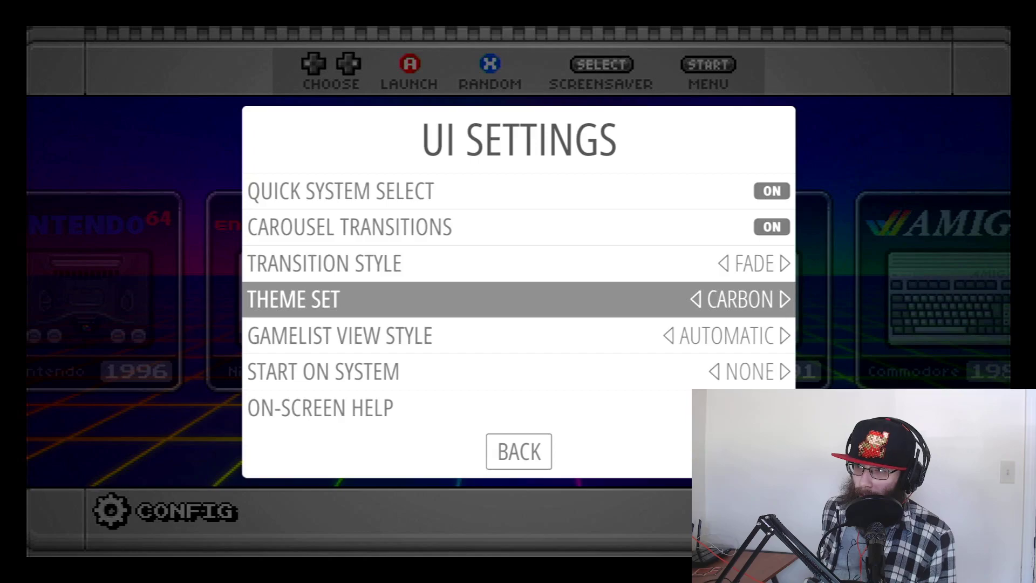
{"action": "key", "text": "Down"}
{"action": "key", "text": "Down"}
{"action": "key", "text": "Down"}
{"action": "key", "text": "Down"}
{"action": "key", "text": "Down"}
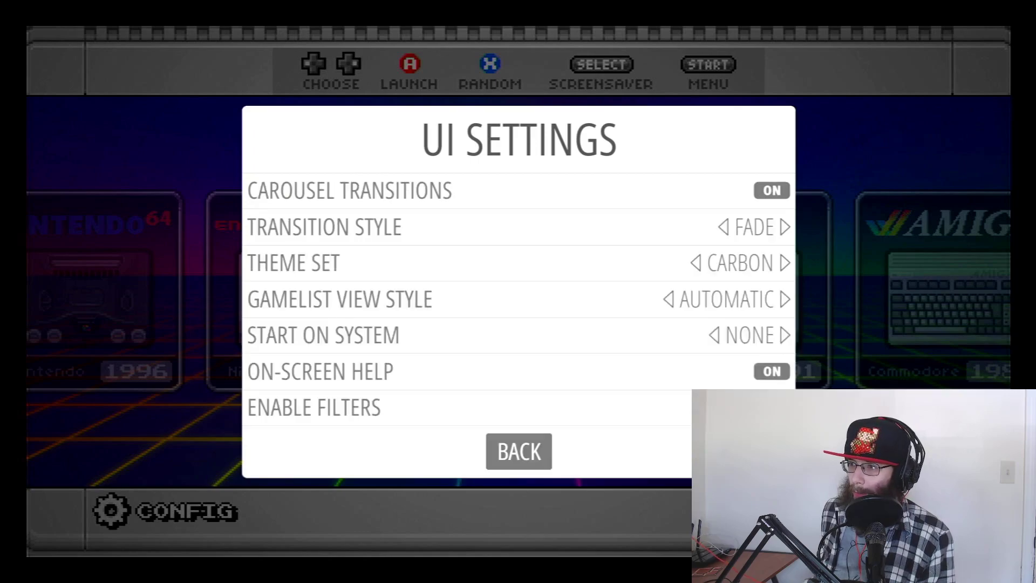
{"action": "key", "text": "Return"}
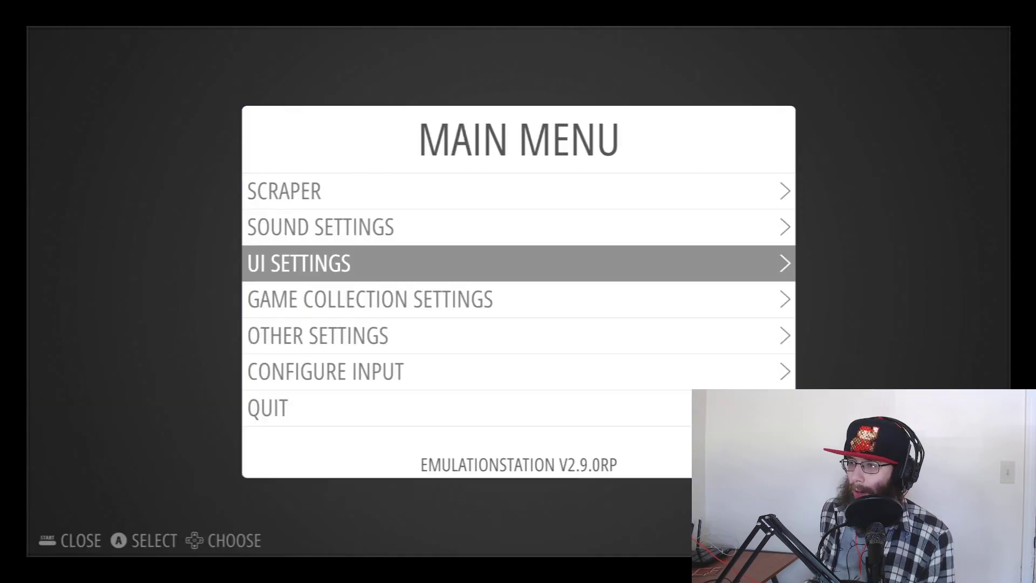
{"action": "key", "text": "Escape"}
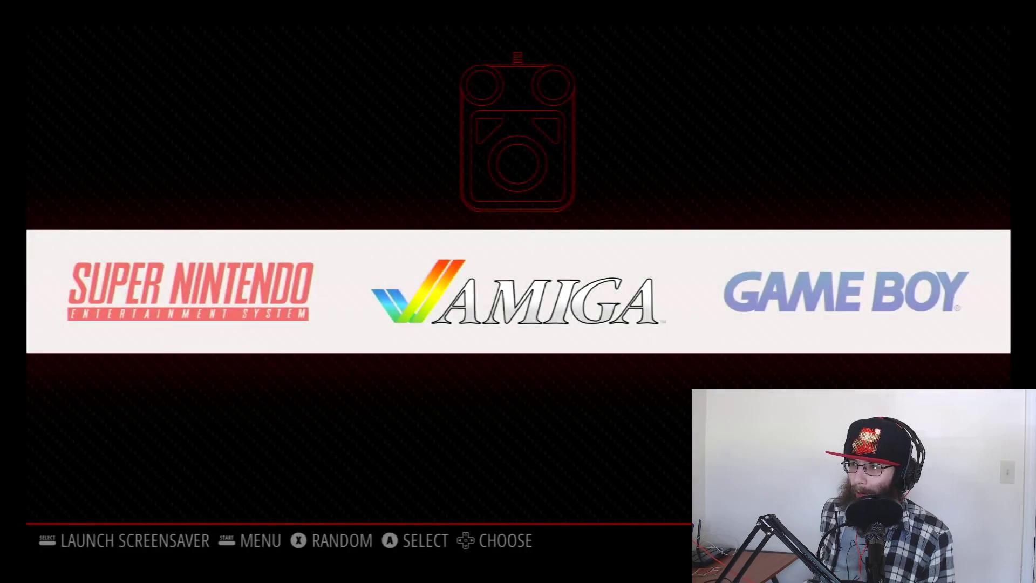
Scroll the Carbon carousel to Super Nintendo, view its game list, then reopen the main menu.
{"action": "key", "text": "Right"}
{"action": "key", "text": "Right"}
{"action": "key", "text": "Right"}
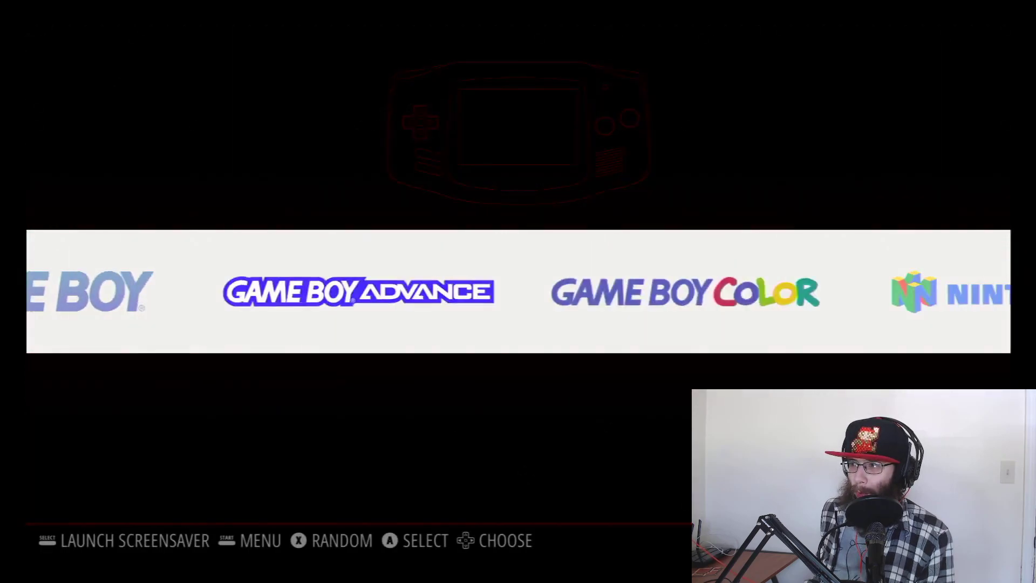
{"action": "key", "text": "Right"}
{"action": "key", "text": "Right"}
{"action": "key", "text": "Right"}
{"action": "key", "text": "Right"}
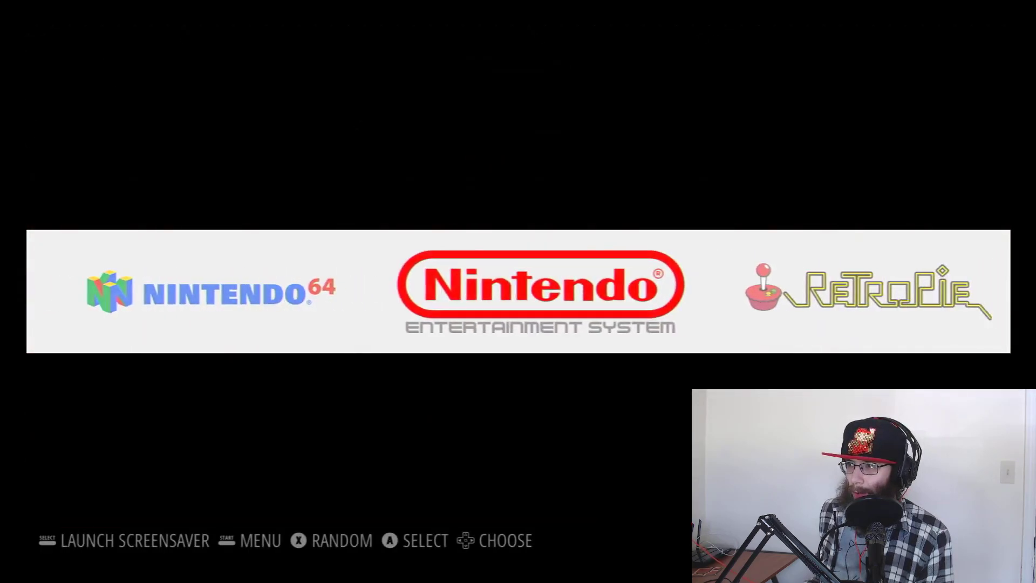
{"action": "key", "text": "Return"}
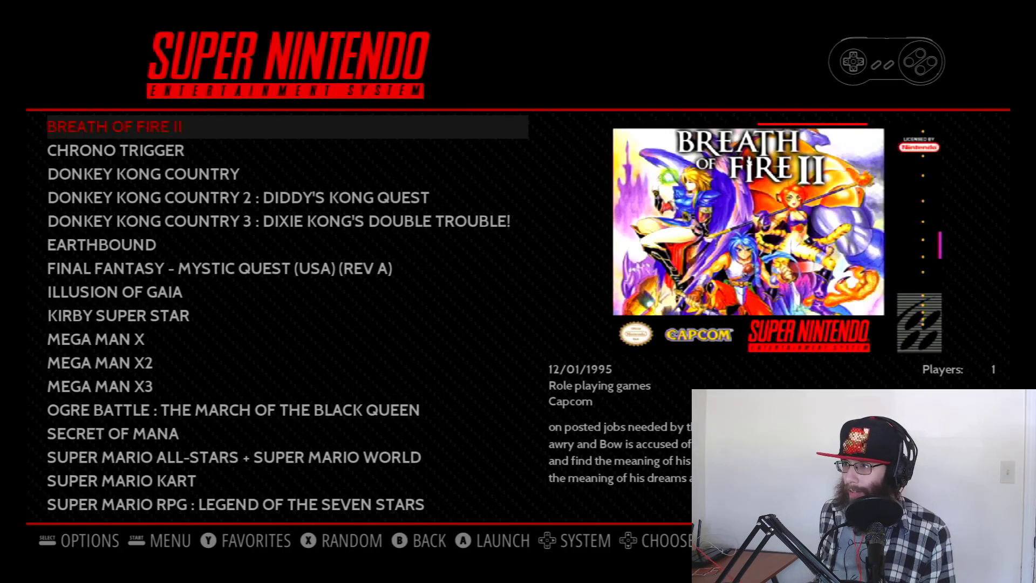
{"action": "key", "text": "Escape"}
{"action": "key", "text": "Return"}
{"action": "key", "text": "Down"}
{"action": "key", "text": "Down"}
Choose SNES-MINI as the UI Settings Theme Set and close the menus back to the carousel.
{"action": "key", "text": "Return"}
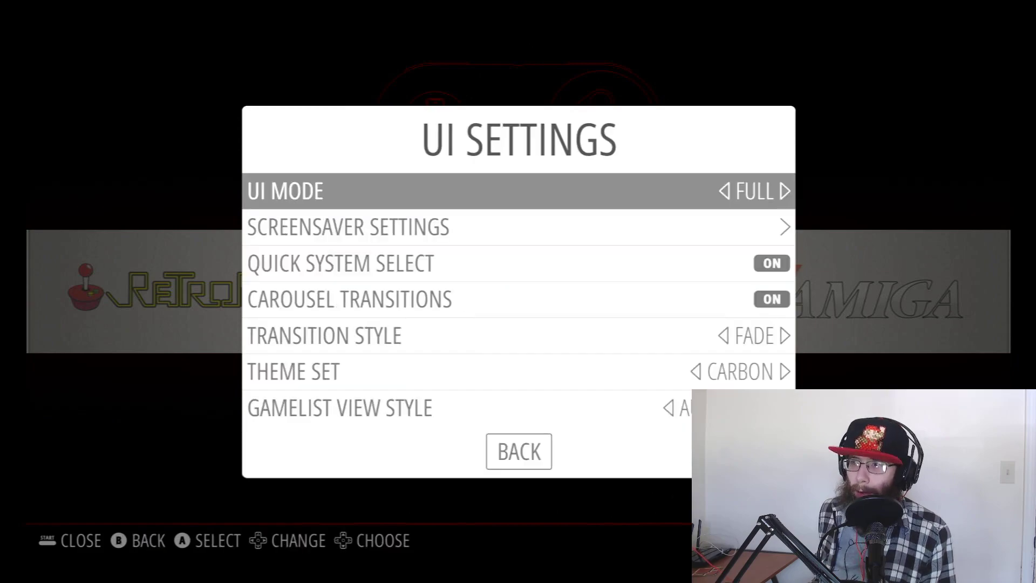
{"action": "key", "text": "Down"}
{"action": "key", "text": "Down"}
{"action": "key", "text": "Down"}
{"action": "key", "text": "Down"}
{"action": "key", "text": "Down"}
{"action": "key", "text": "Return"}
{"action": "key", "text": "Down"}
{"action": "key", "text": "Down"}
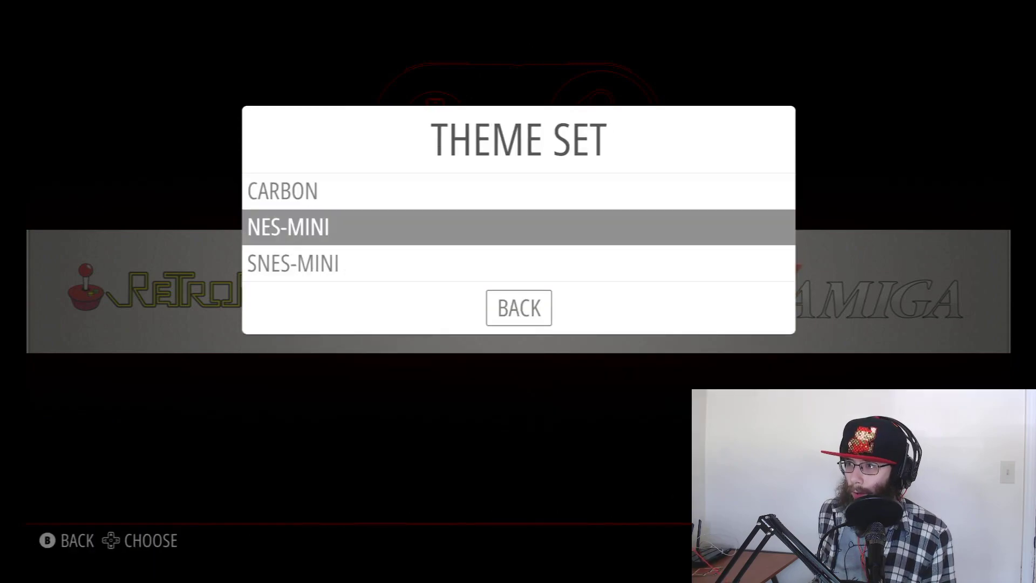
{"action": "key", "text": "Return"}
{"action": "key", "text": "Down"}
{"action": "key", "text": "Down"}
{"action": "key", "text": "Down"}
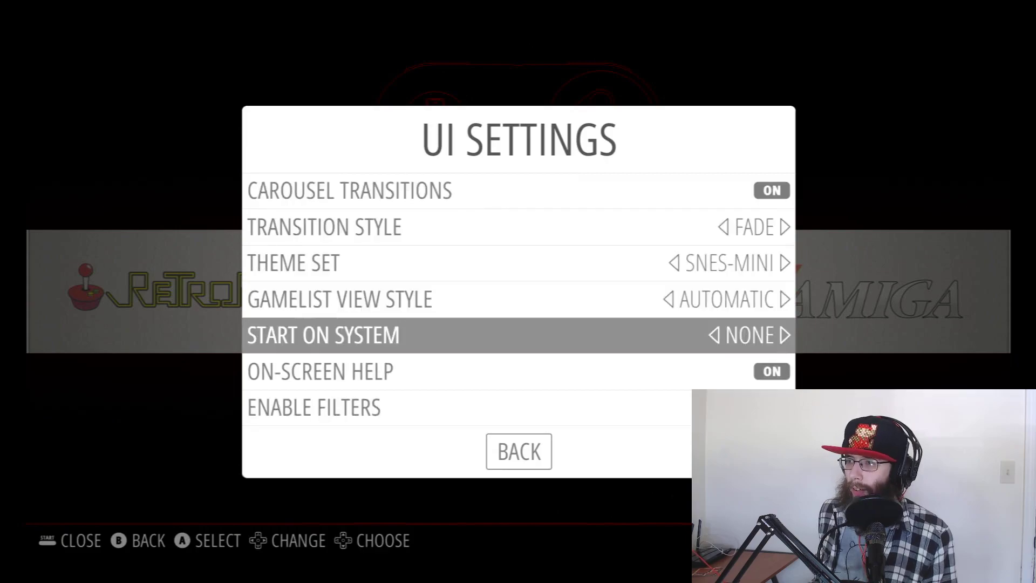
{"action": "key", "text": "Escape"}
{"action": "key", "text": "Down"}
{"action": "key", "text": "Down"}
{"action": "key", "text": "Escape"}
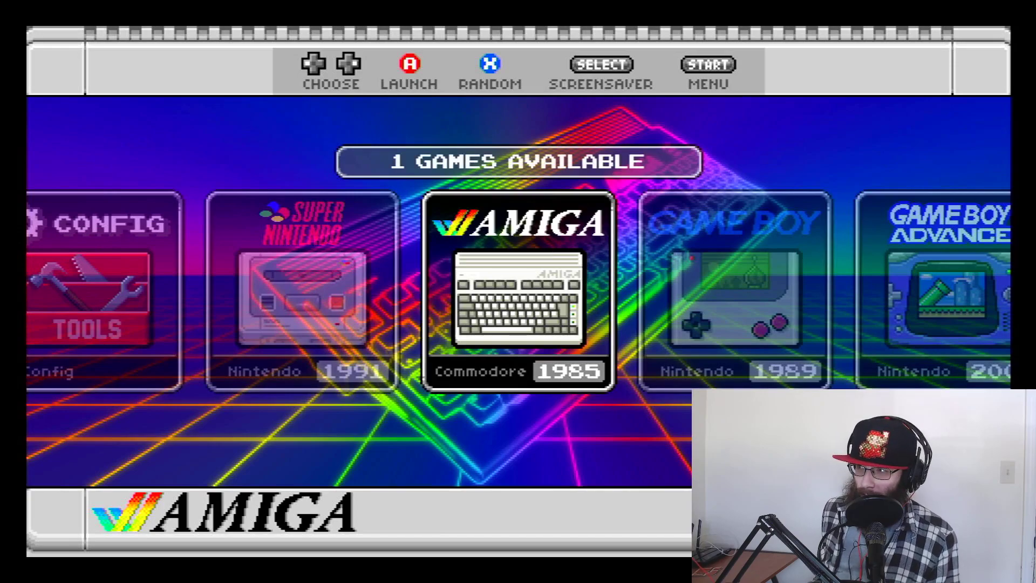
Move the carousel from Game Boy past Amiga to Super Nintendo and open its game list.
{"action": "key", "text": "Right"}
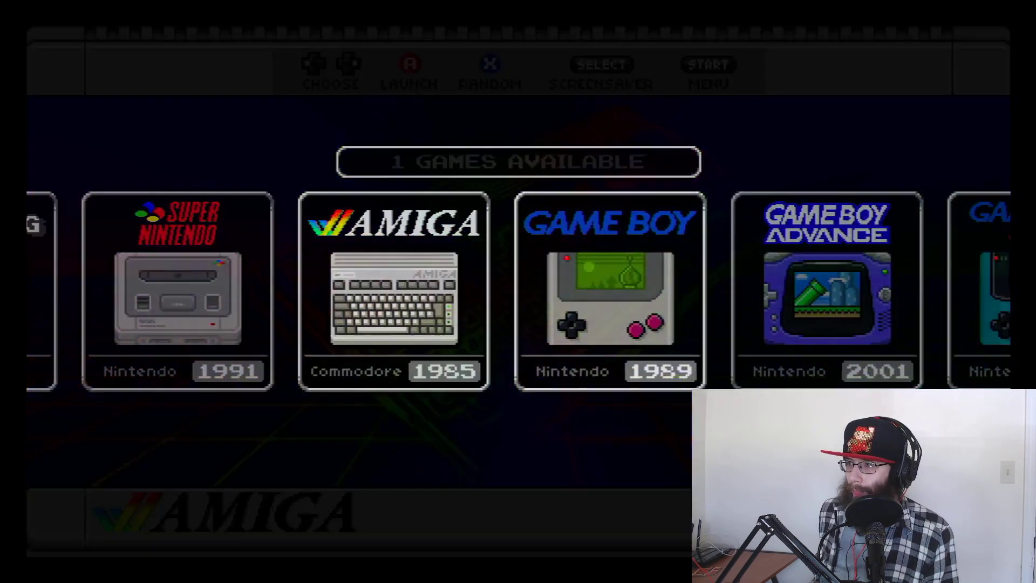
{"action": "key", "text": "Left"}
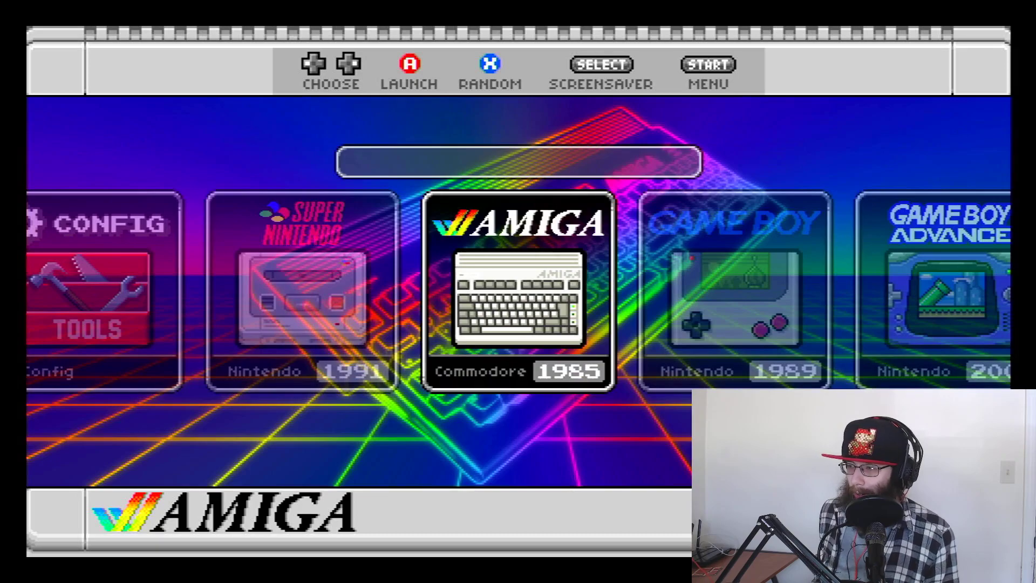
{"action": "key", "text": "Left"}
{"action": "key", "text": "Return"}
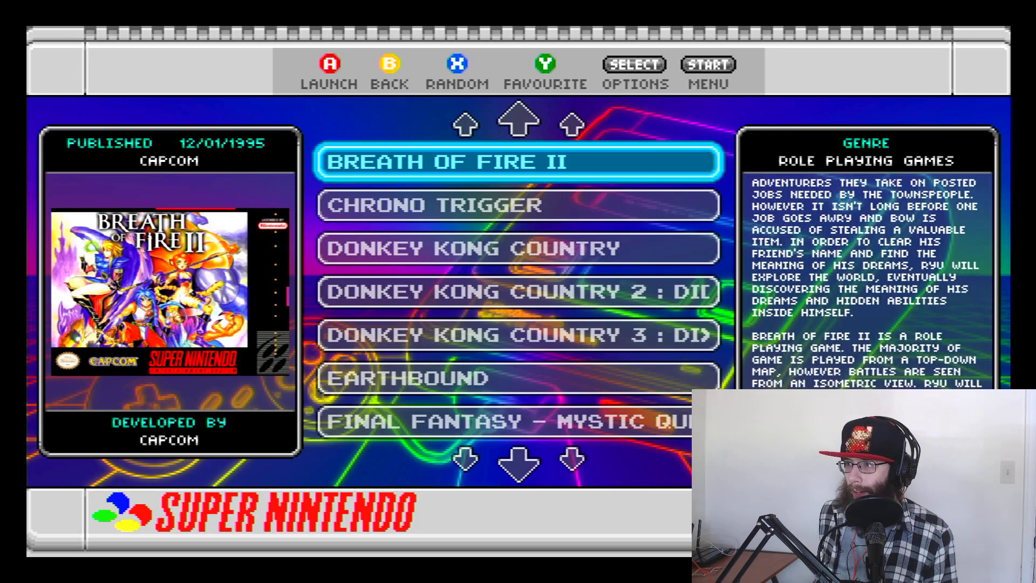
Browse the SNES games past Chrono Trigger to EarthBound and Donkey Kong Country 3, then return to the carousel.
{"action": "key", "text": "Down"}
{"action": "key", "text": "Down"}
{"action": "key", "text": "Up"}
{"action": "key", "text": "Up"}
{"action": "key", "text": "Down"}
{"action": "key", "text": "Down"}
{"action": "key", "text": "Down"}
{"action": "key", "text": "Down"}
{"action": "key", "text": "Down"}
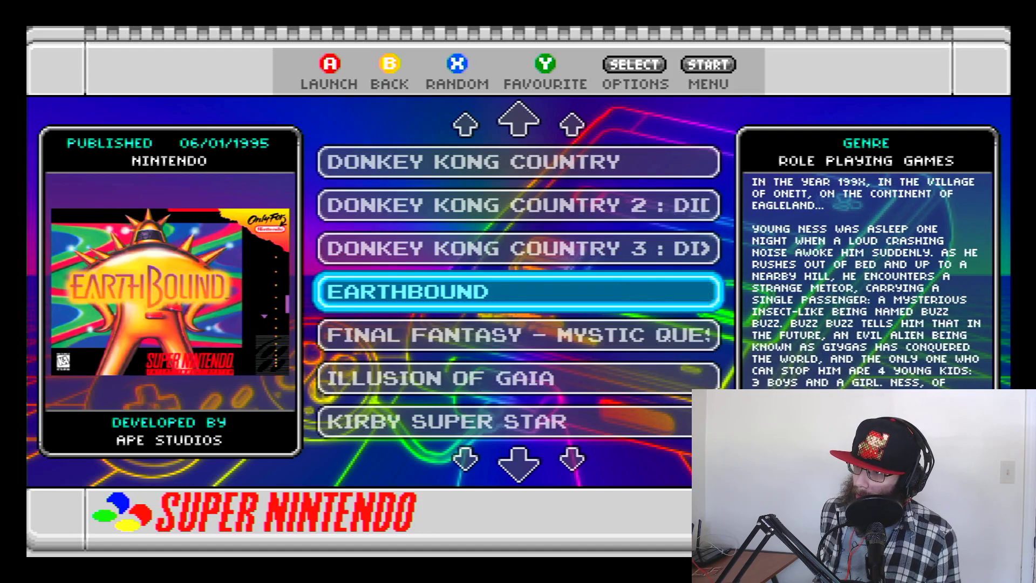
{"action": "key", "text": "Down"}
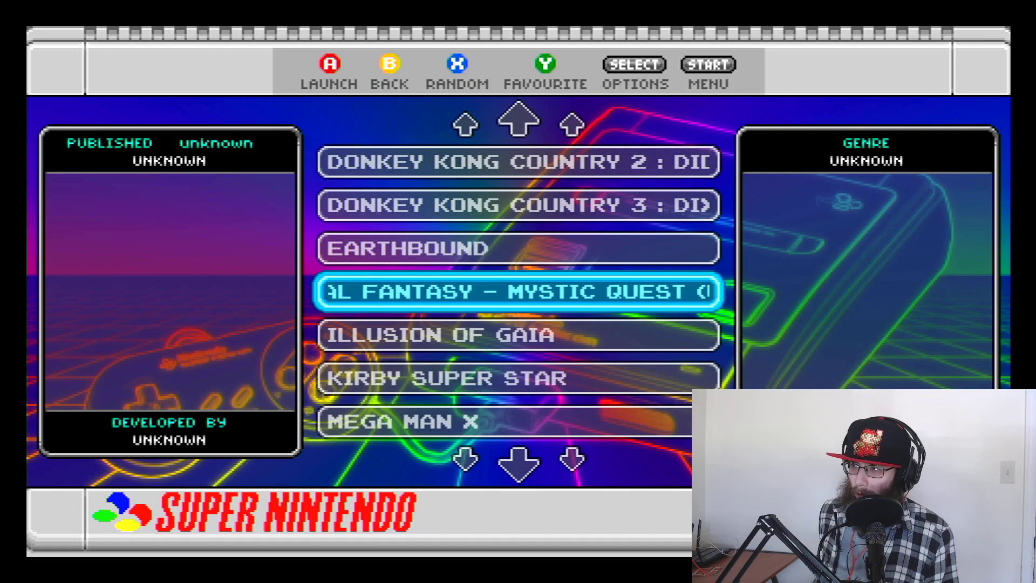
{"action": "key", "text": "Up"}
{"action": "key", "text": "Up"}
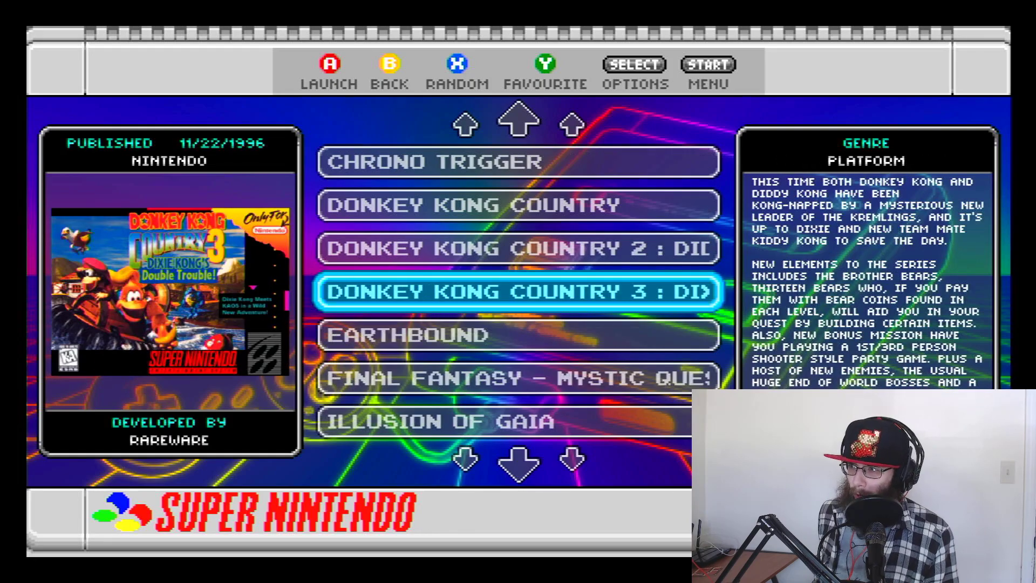
{"action": "key", "text": "Escape"}
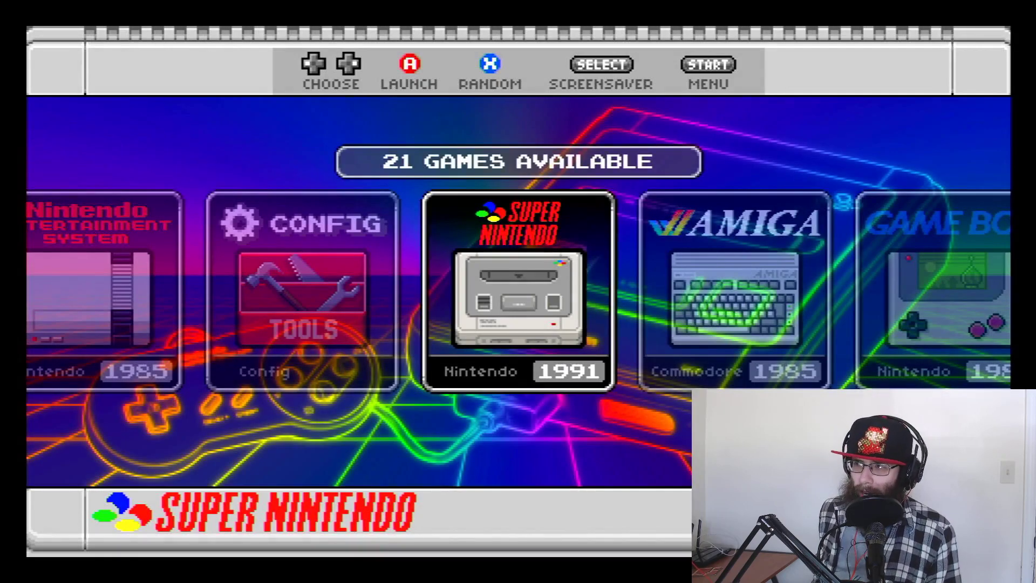
Open the Config system's tool list and launch ES Themes.
{"action": "key", "text": "Left"}
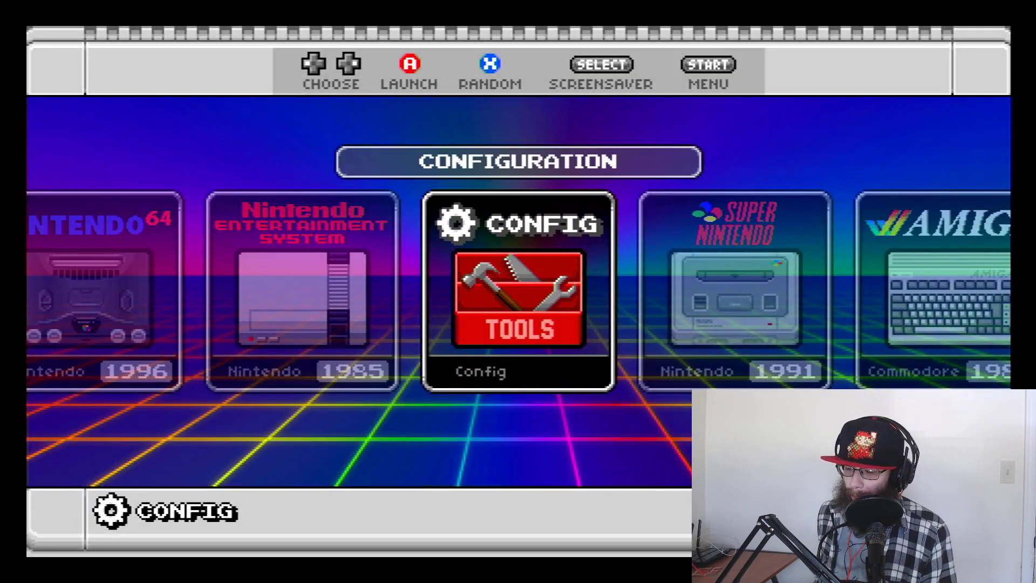
{"action": "key", "text": "Return"}
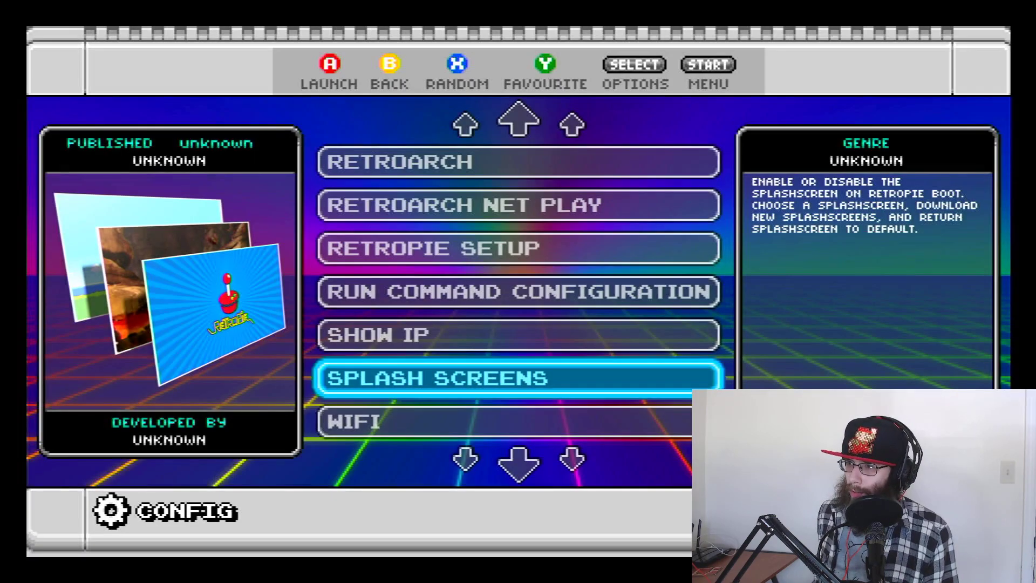
{"action": "key", "text": "Up"}
{"action": "key", "text": "Up"}
{"action": "key", "text": "Up"}
{"action": "key", "text": "Up"}
{"action": "key", "text": "Up"}
{"action": "key", "text": "Up"}
{"action": "key", "text": "Up"}
{"action": "key", "text": "Up"}
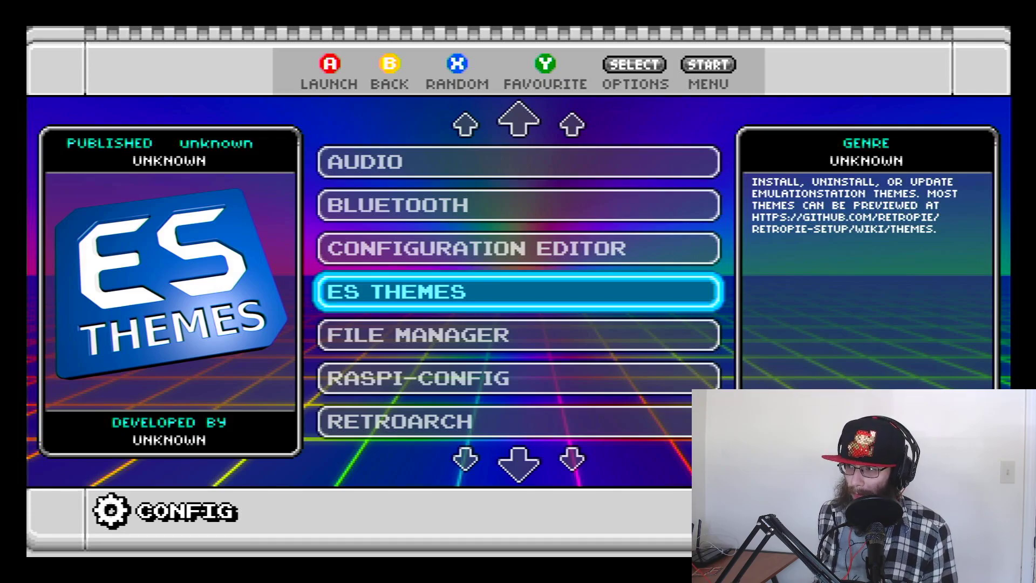
{"action": "key", "text": "Return"}
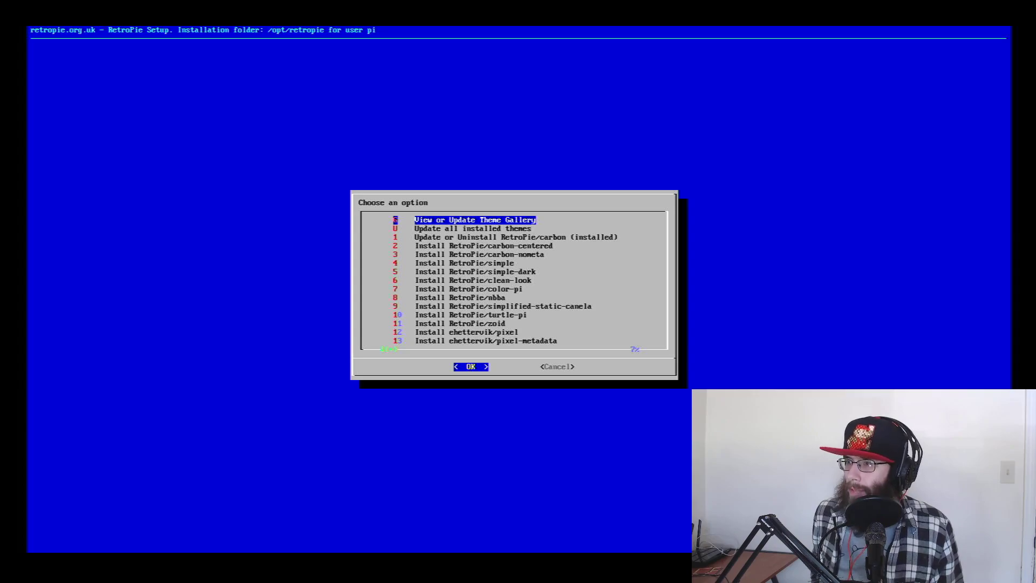
{"action": "key", "text": "Down"}
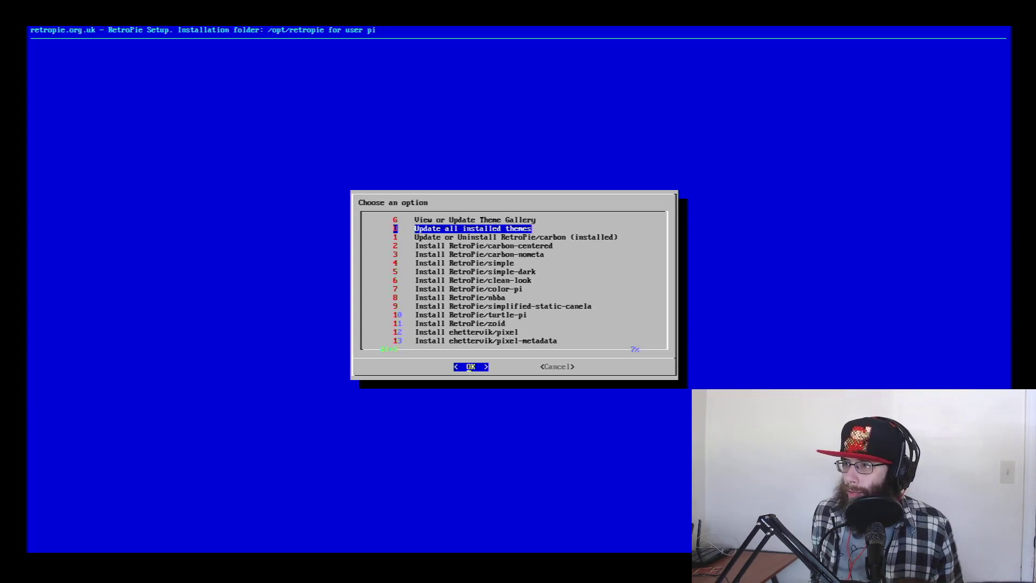
{"action": "key", "text": "Down"}
{"action": "key", "text": "Up"}
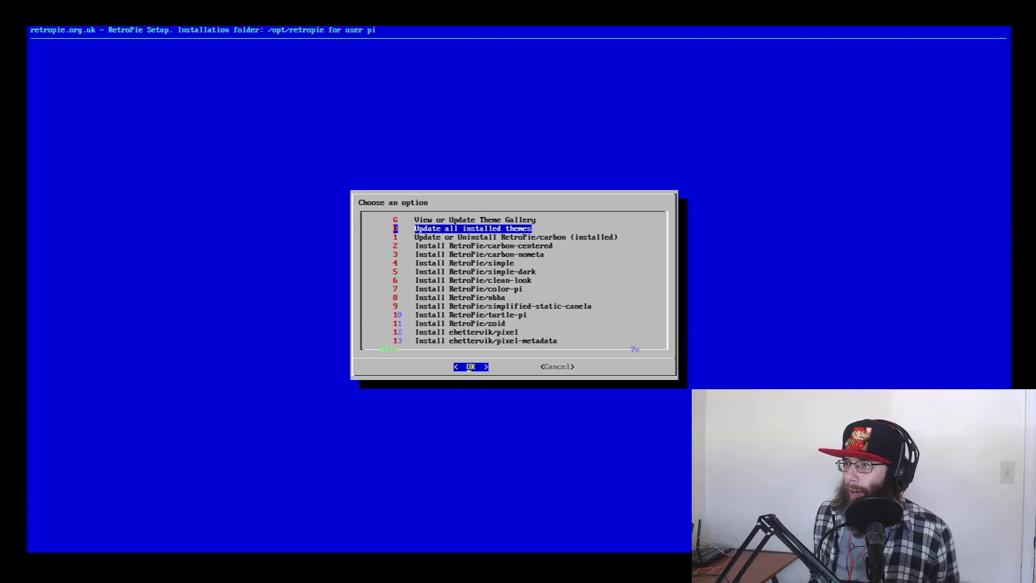
{"action": "key", "text": "Down"}
{"action": "key", "text": "Down"}
{"action": "key", "text": "Down"}
{"action": "key", "text": "Down"}
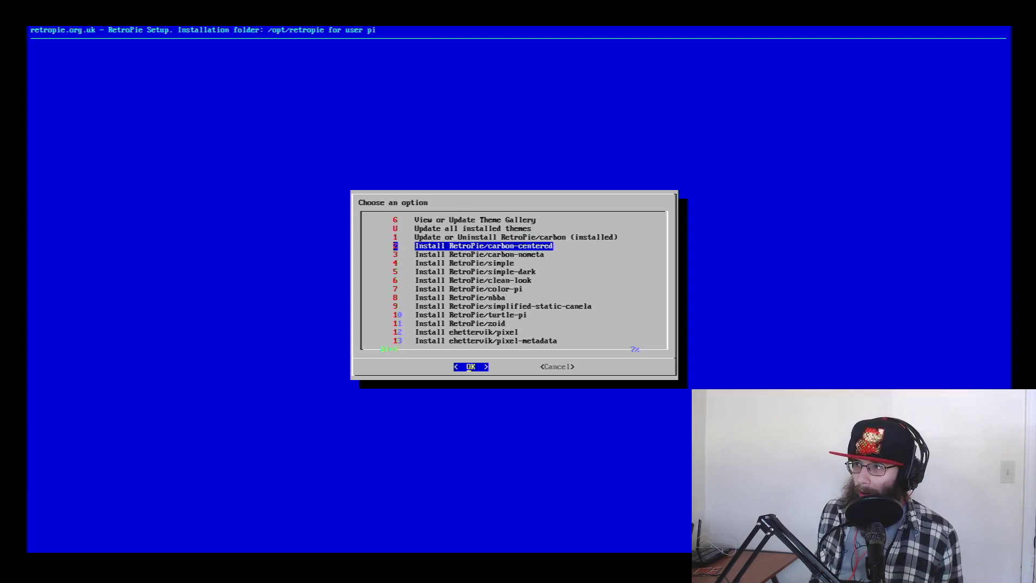
{"action": "key", "text": "Up"}
{"action": "key", "text": "Up"}
{"action": "key", "text": "Up"}
{"action": "key", "text": "Up"}
{"action": "key", "text": "Up"}
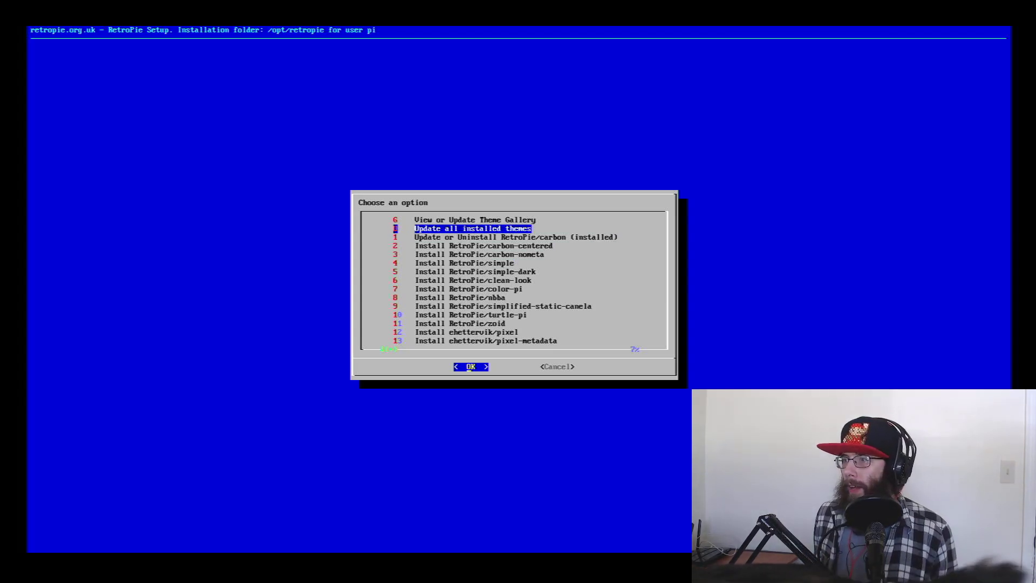
{"action": "key", "text": "Down"}
{"action": "key", "text": "Down"}
{"action": "key", "text": "Down"}
{"action": "key", "text": "Down"}
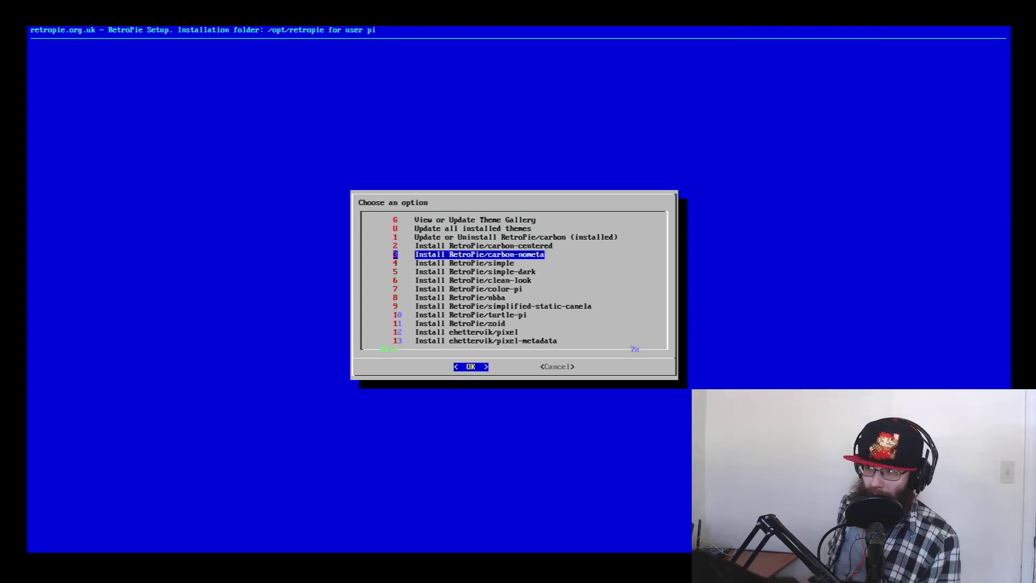
{"action": "key", "text": "Up"}
{"action": "key", "text": "Up"}
{"action": "key", "text": "Up"}
{"action": "key", "text": "Up"}
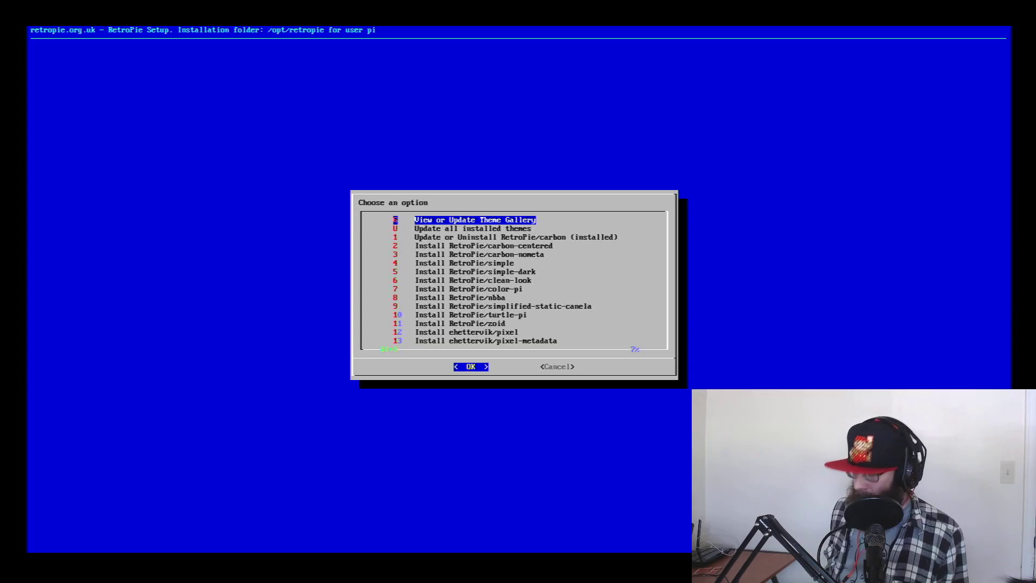
Choose View Theme Gallery under View or Update Theme Gallery to show the carbon.png preview.
{"action": "key", "text": "Return"}
{"action": "key", "text": "Down"}
{"action": "key", "text": "Down"}
{"action": "key", "text": "Up"}
{"action": "key", "text": "Up"}
{"action": "key", "text": "Down"}
{"action": "key", "text": "Down"}
{"action": "key", "text": "Up"}
{"action": "key", "text": "Up"}
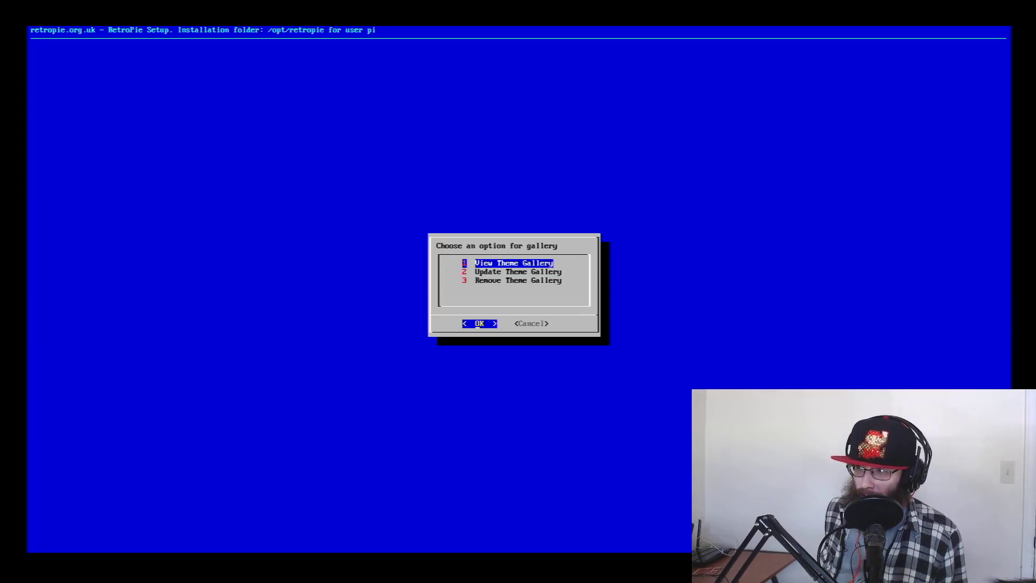
{"action": "key", "text": "Down"}
{"action": "key", "text": "Down"}
{"action": "key", "text": "Up"}
{"action": "key", "text": "Up"}
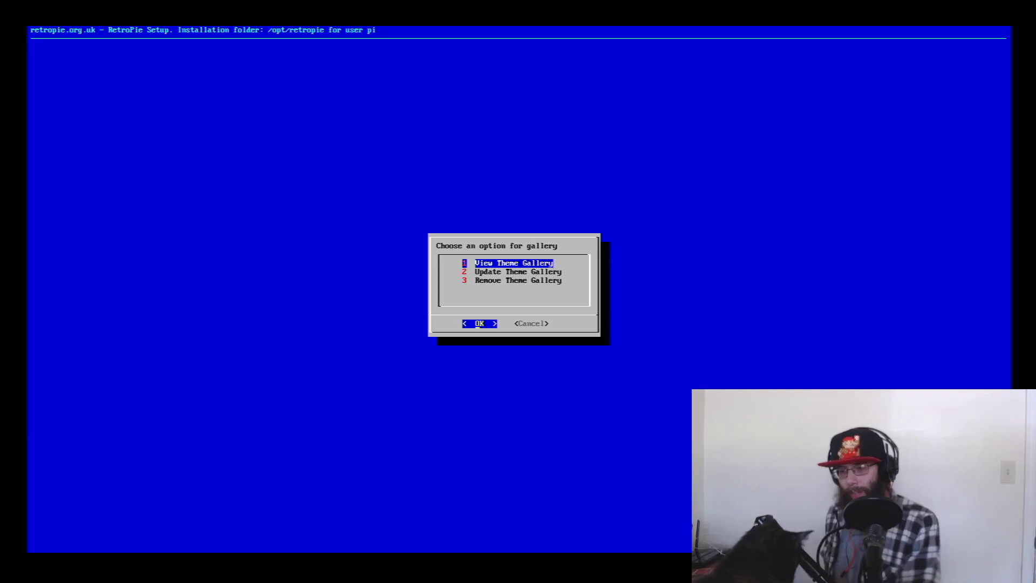
{"action": "key", "text": "Return"}
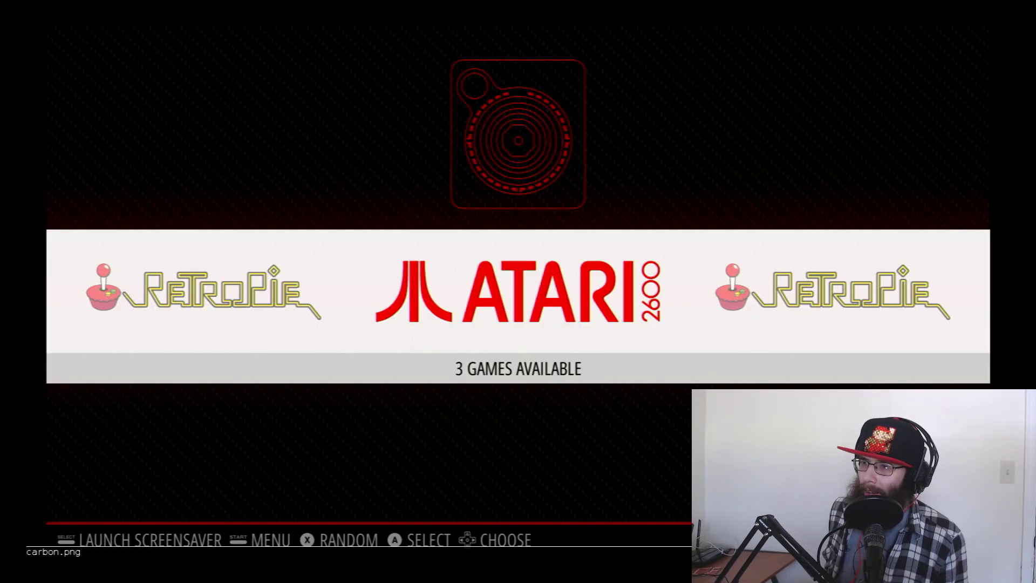